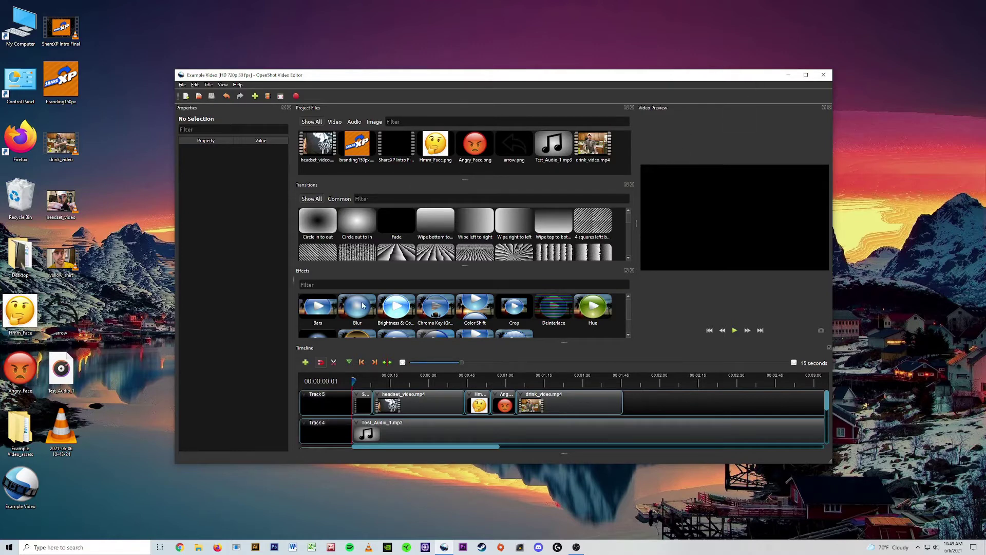
- Close OpenShot and create a desktop folder named 'Problem Child' in the top icon row
left_click(823, 75)
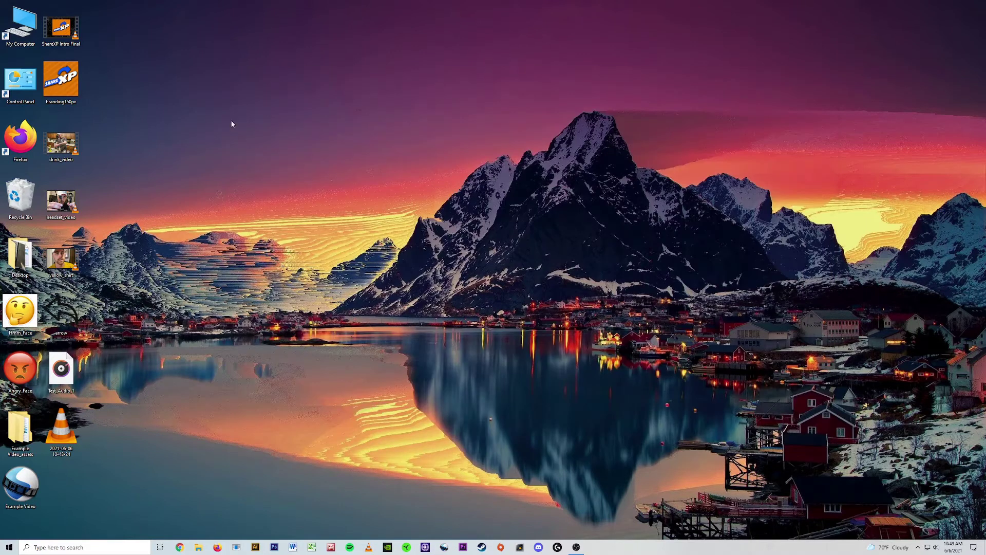
right_click(131, 68)
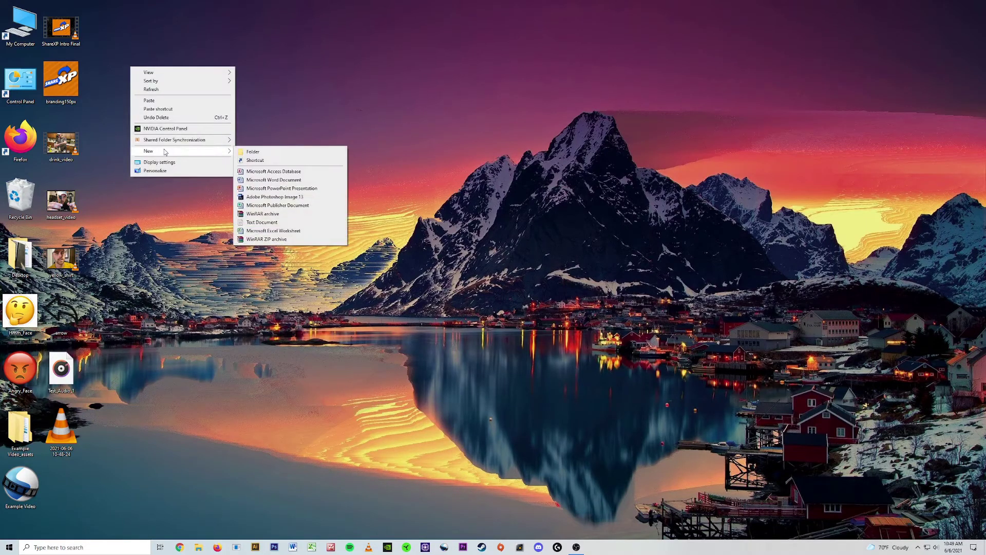
mouse_move(207, 157)
left_click(254, 152)
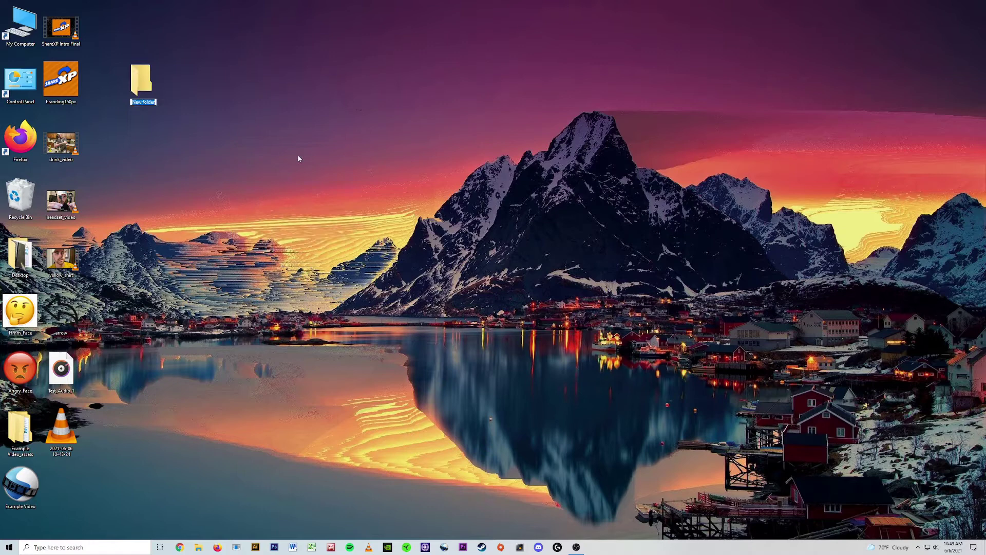
type("Problem Child")
key("Return")
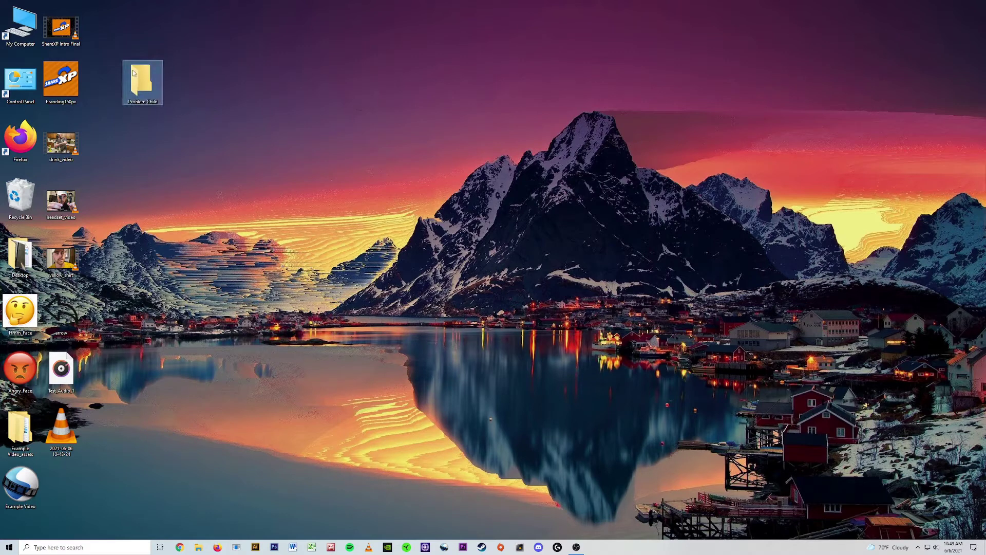
left_click_drag(140, 81, 102, 25)
left_click(215, 62)
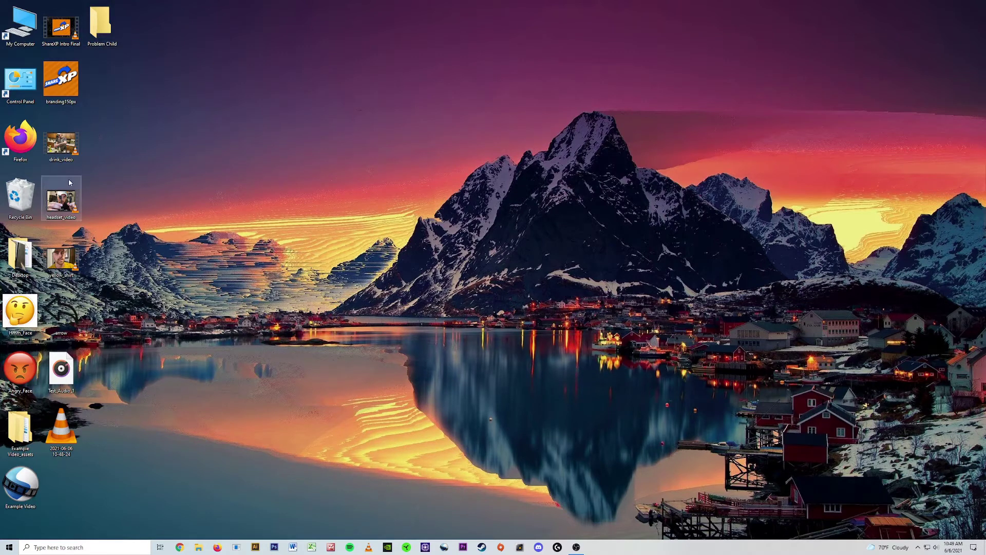
- Move the drink_video file from the desktop into the Problem Child folder
mouse_move(65, 199)
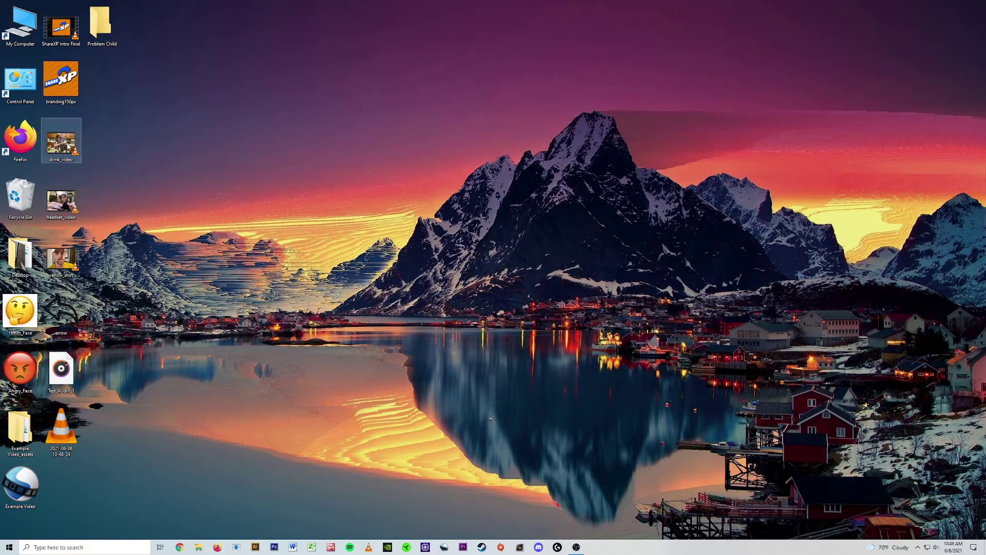
left_click_drag(67, 147, 116, 19)
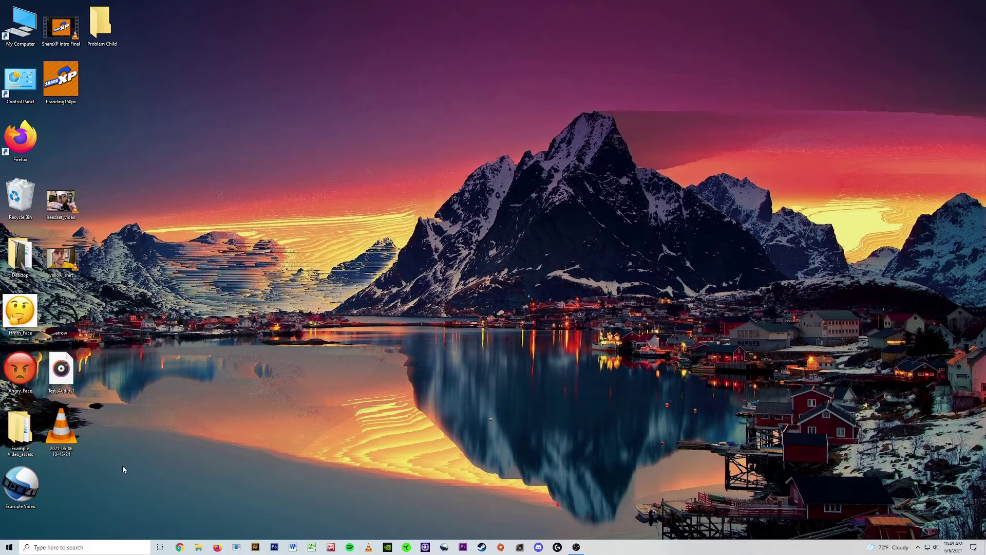
- Open the Example Video project and relink missing drink_video.mp4 to the Problem Child folder
double_click(27, 488)
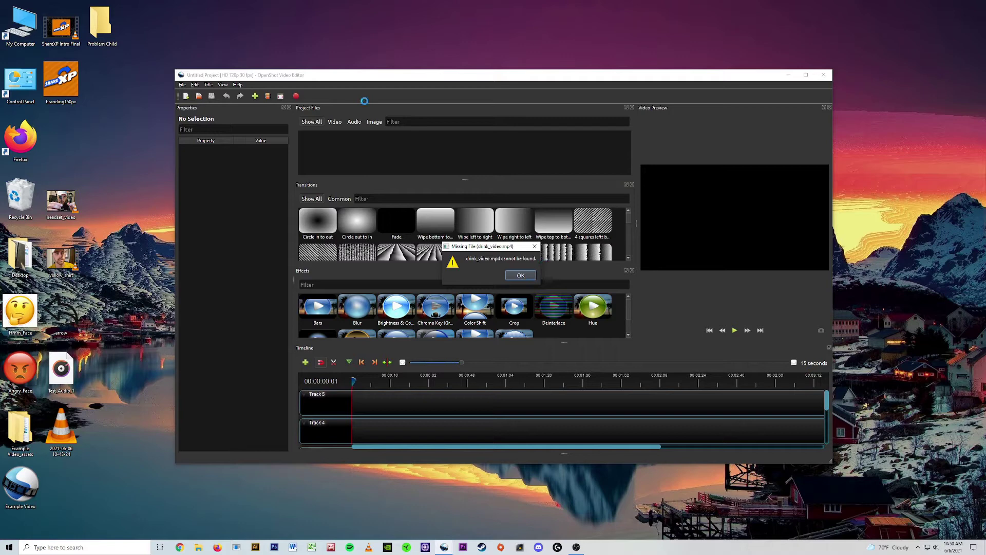
left_click(521, 275)
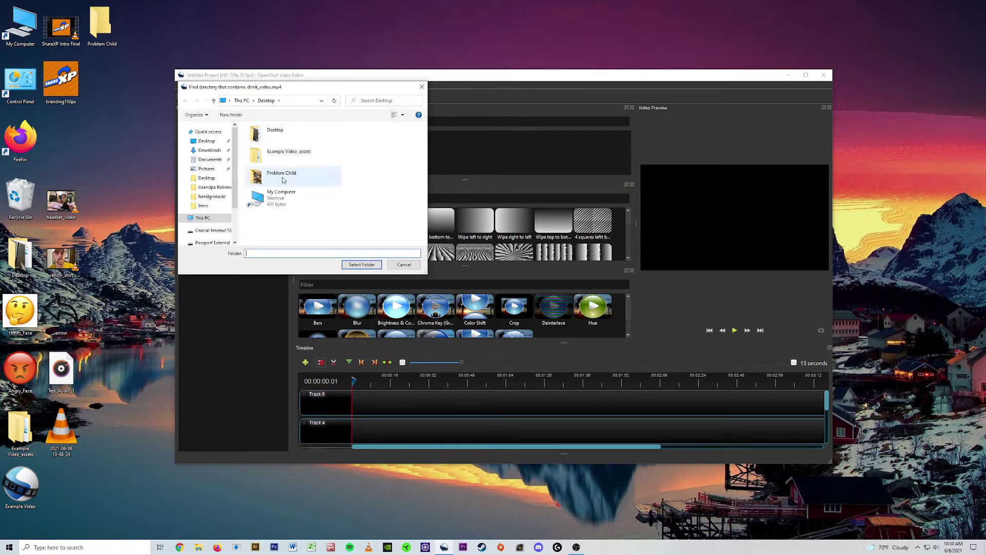
left_click(302, 186)
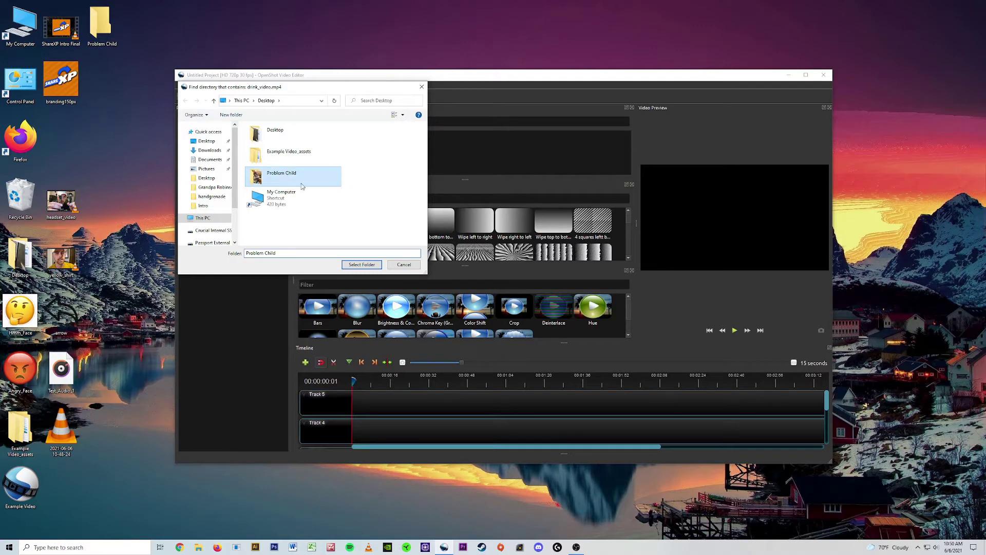
left_click(366, 265)
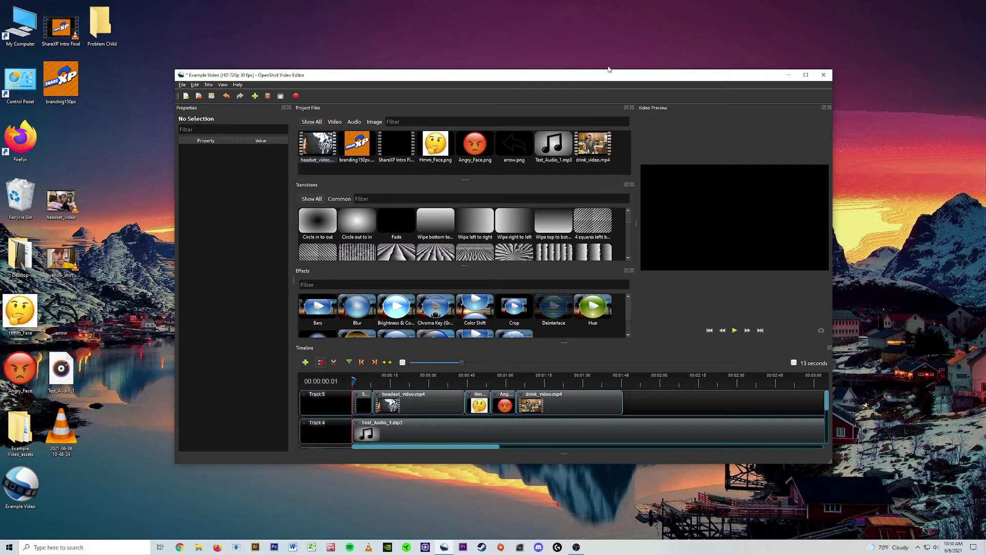
- Close OpenShot without saving the project changes
left_click_drag(588, 77, 589, 51)
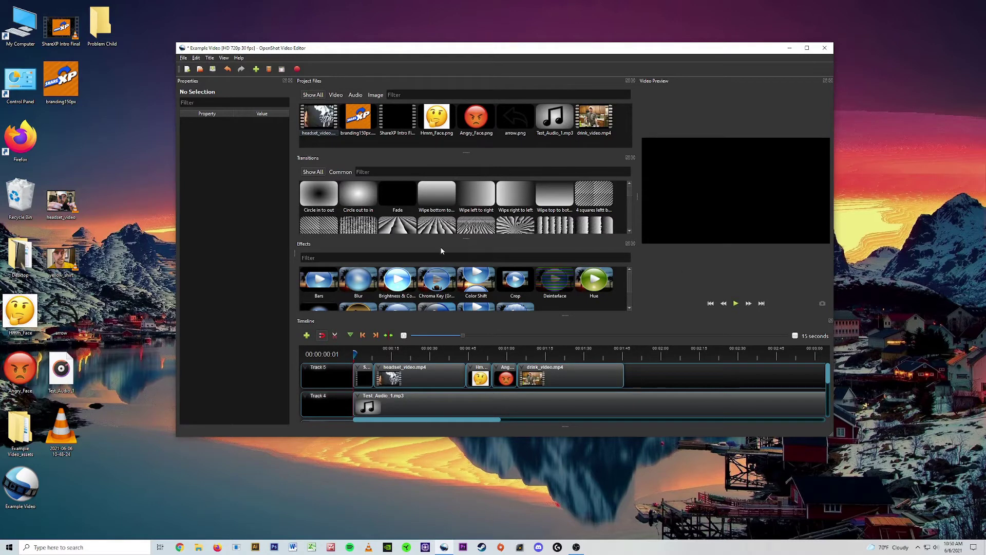
left_click(824, 47)
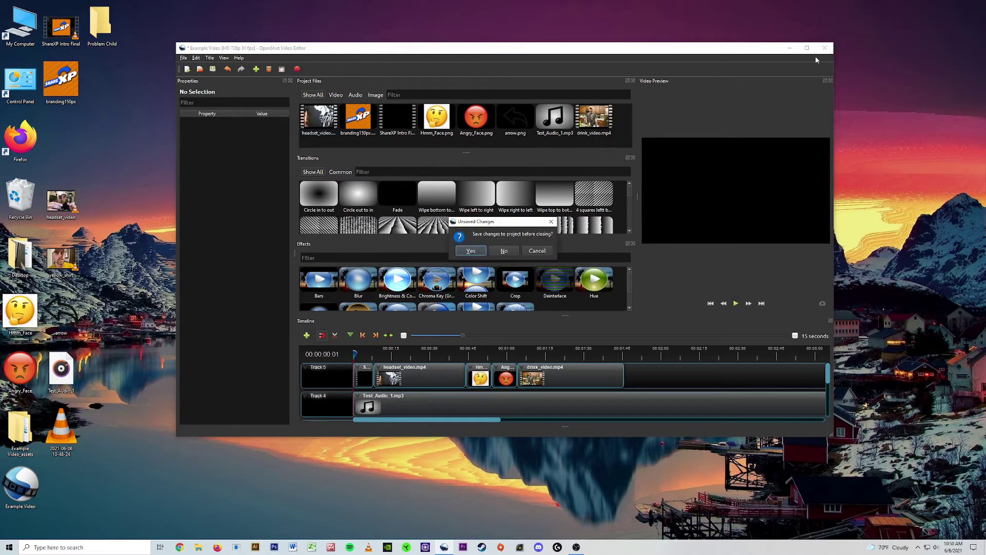
left_click(499, 251)
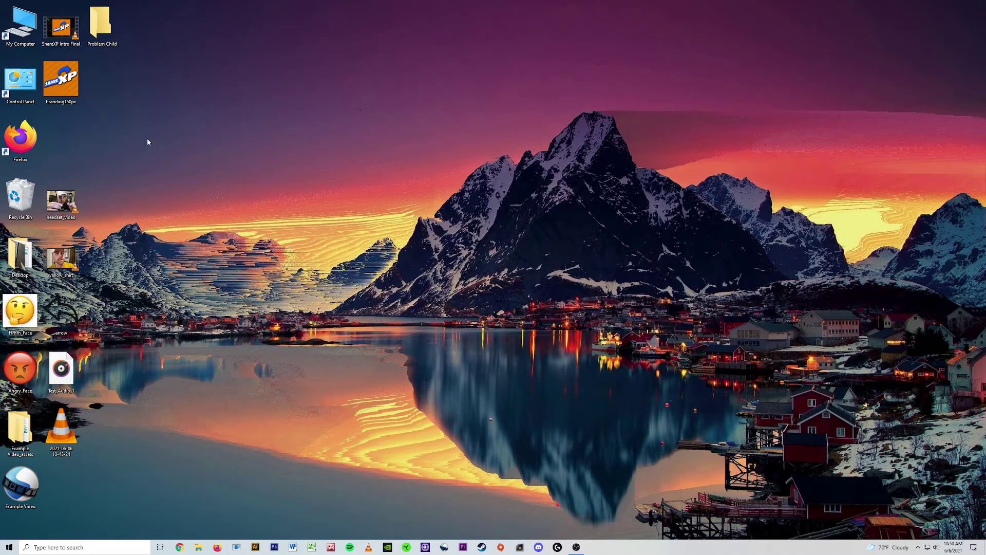
- Delete the Problem Child folder and permanently empty the Recycle Bin
left_click_drag(102, 25, 16, 205)
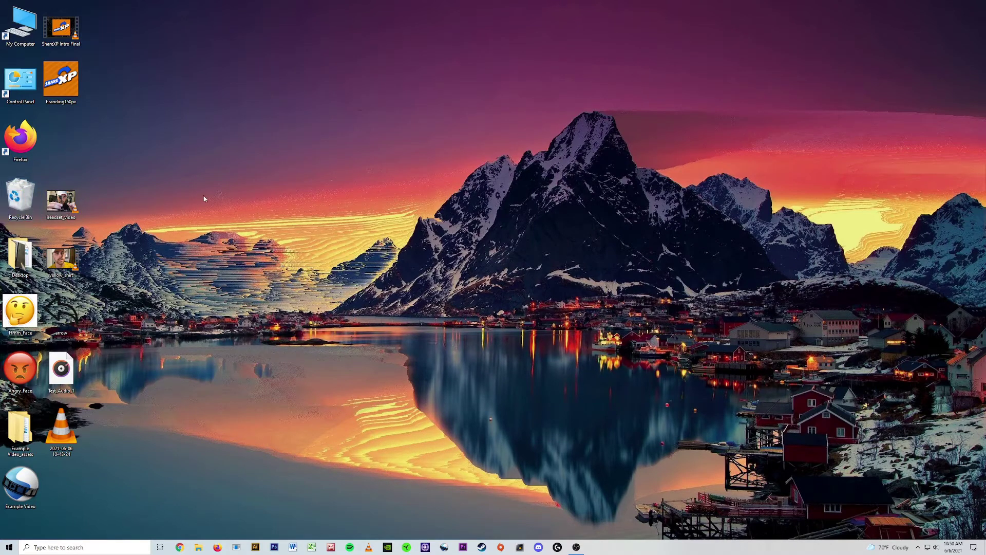
right_click(23, 199)
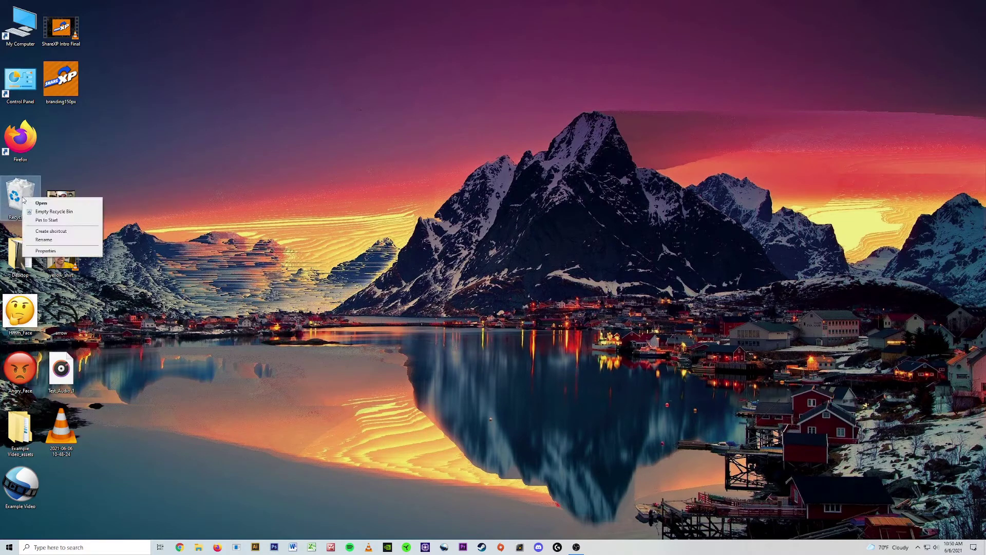
left_click(55, 212)
key("Return")
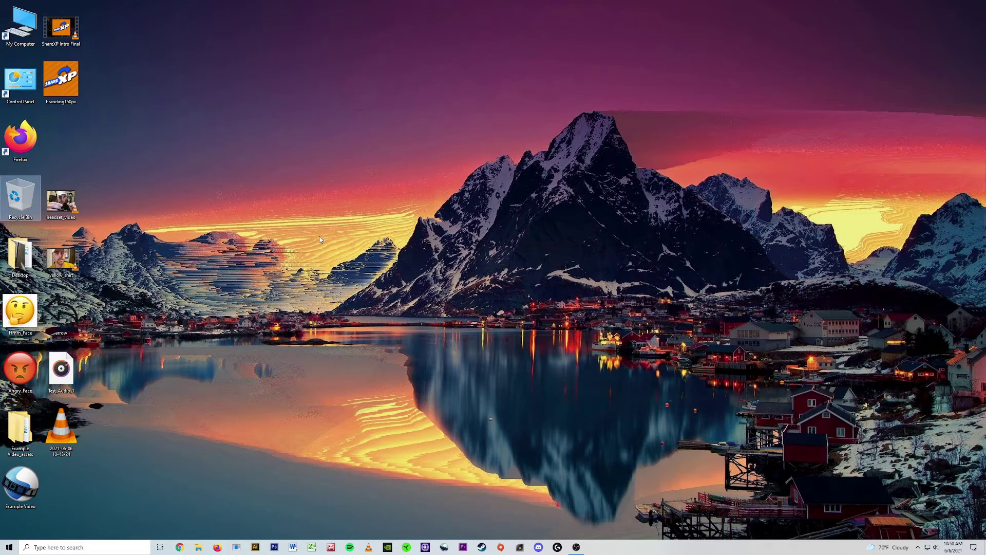
left_click(195, 198)
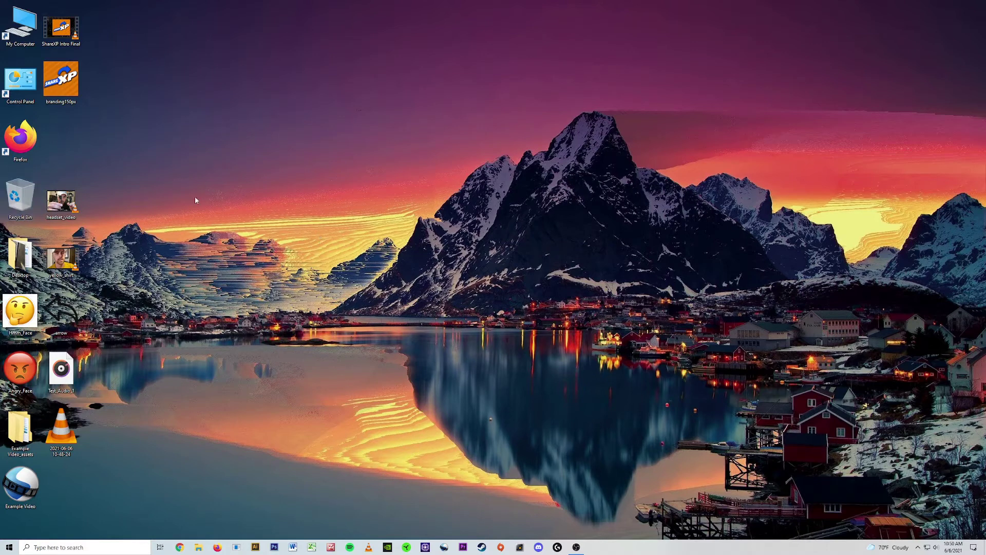
- Reopen Example Video, dismissing the missing drink_video.mp4 warnings without locating the file
double_click(28, 480)
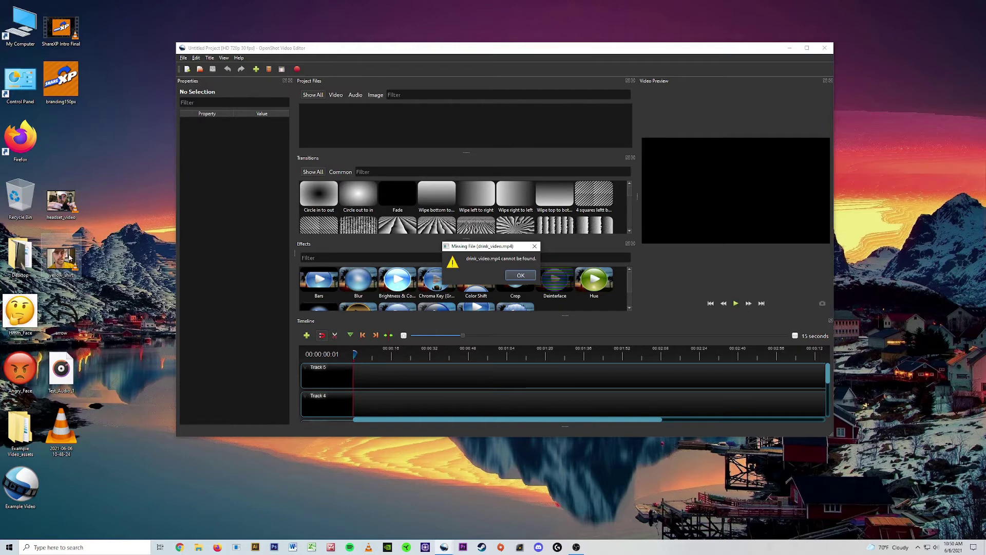
left_click(520, 276)
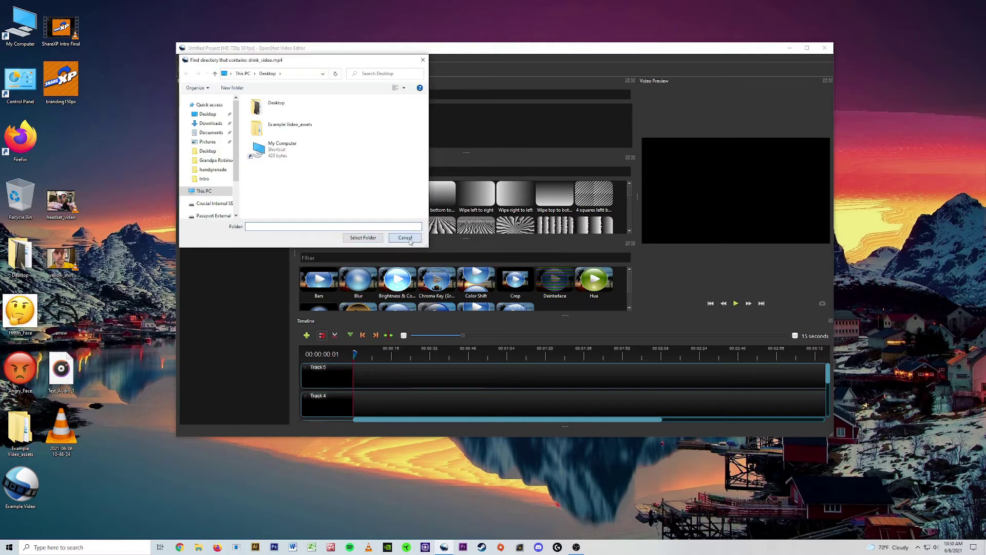
left_click(407, 236)
left_click(534, 246)
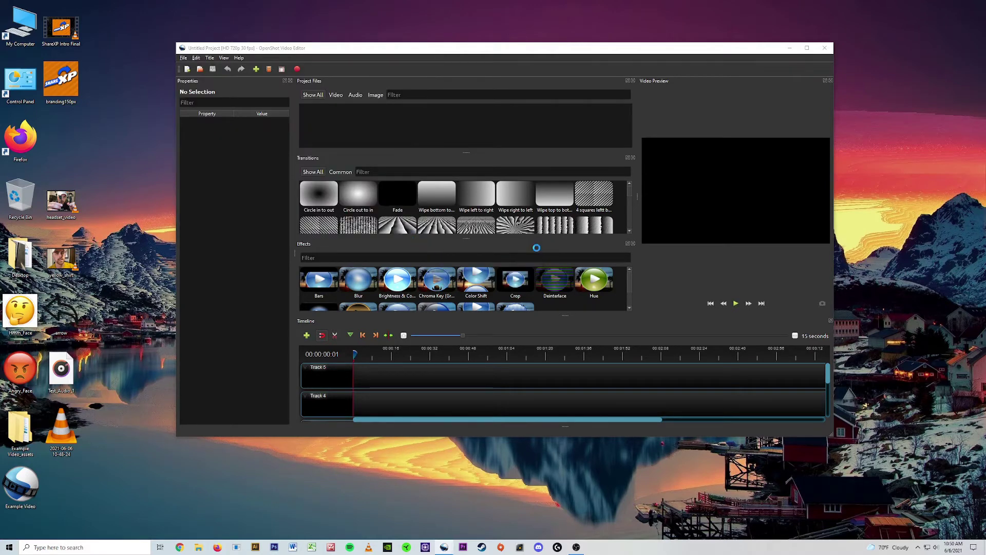
left_click(414, 239)
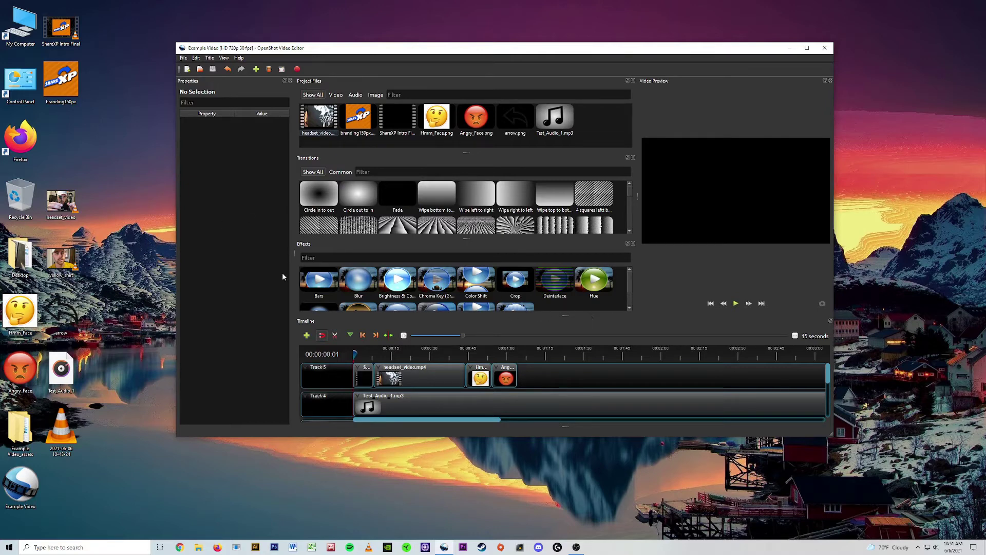
- Rename the yellow_shirt video file on the desktop to 'drink_video'
right_click(65, 257)
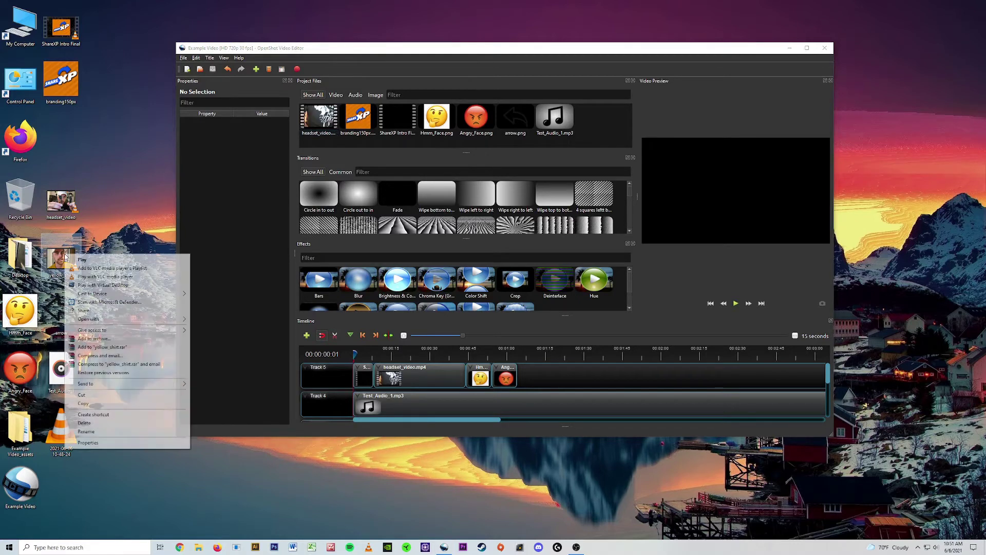
left_click(126, 432)
key("BackSpace")
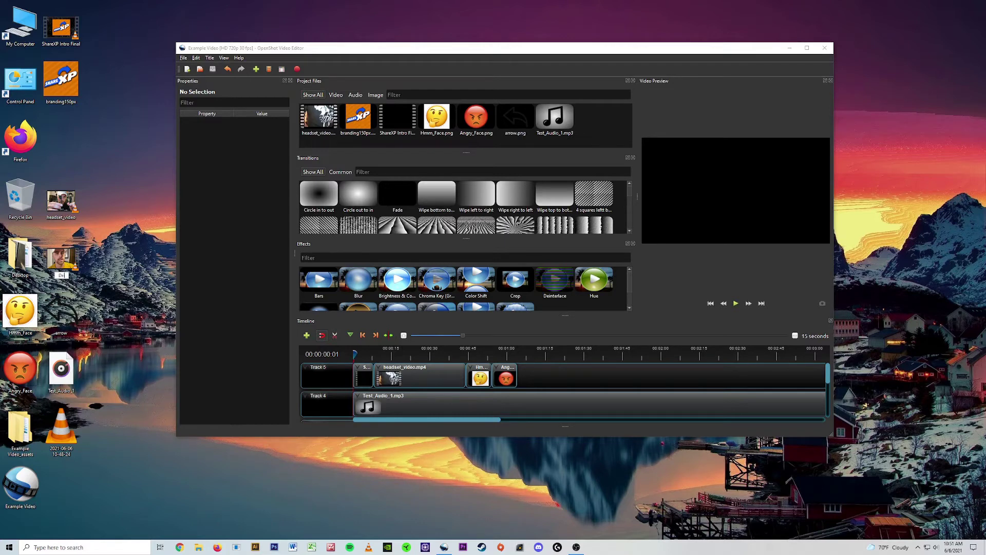
type("drink_video")
key("Return")
- Restart OpenShot on Example Video and preview the restored drink_video.mp4 clip on the timeline
left_click(824, 48)
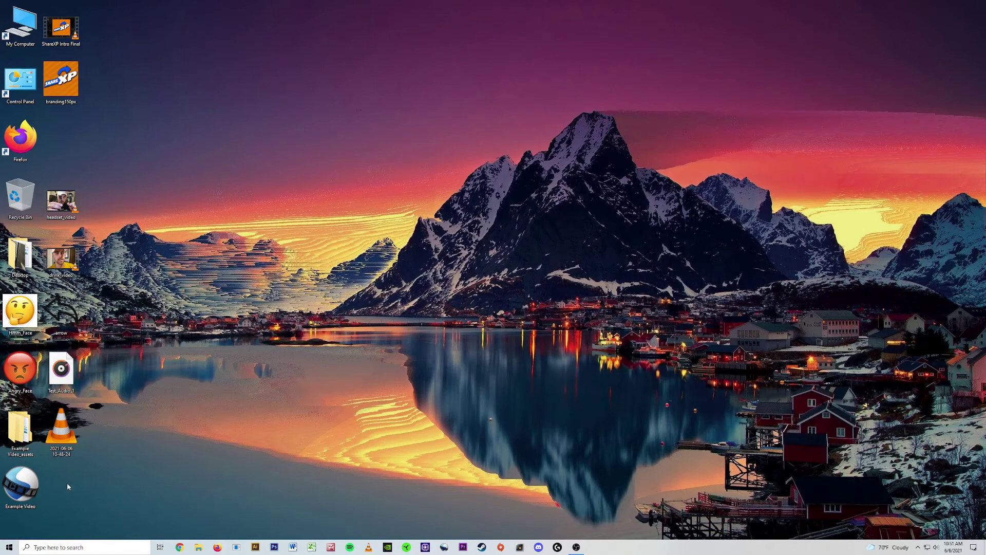
double_click(21, 486)
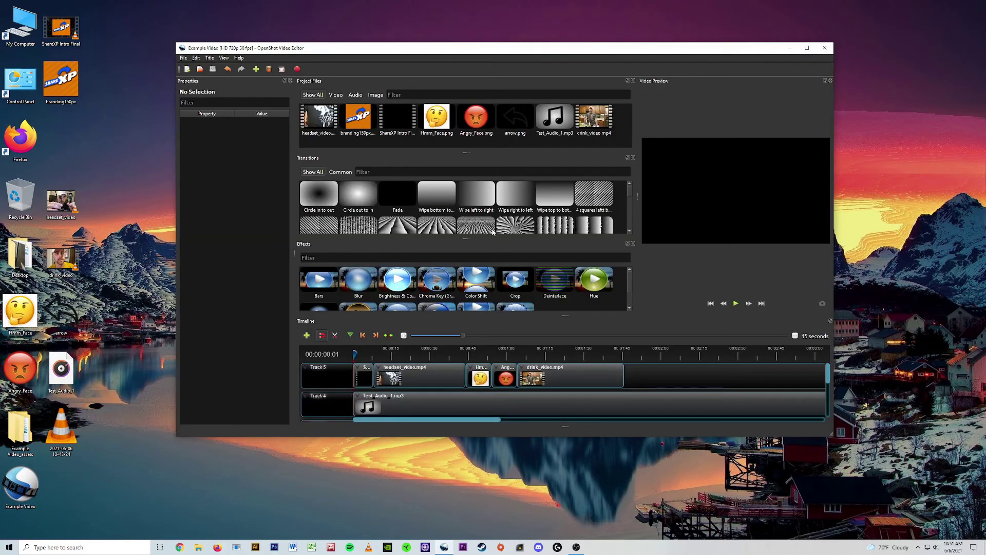
left_click(601, 121)
left_click(623, 121)
left_click(522, 355)
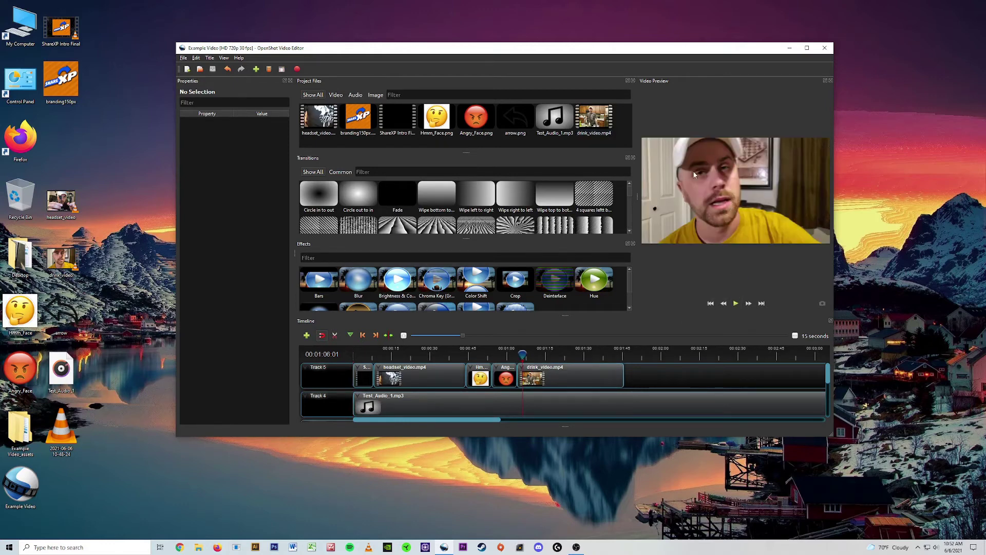
left_click(540, 354)
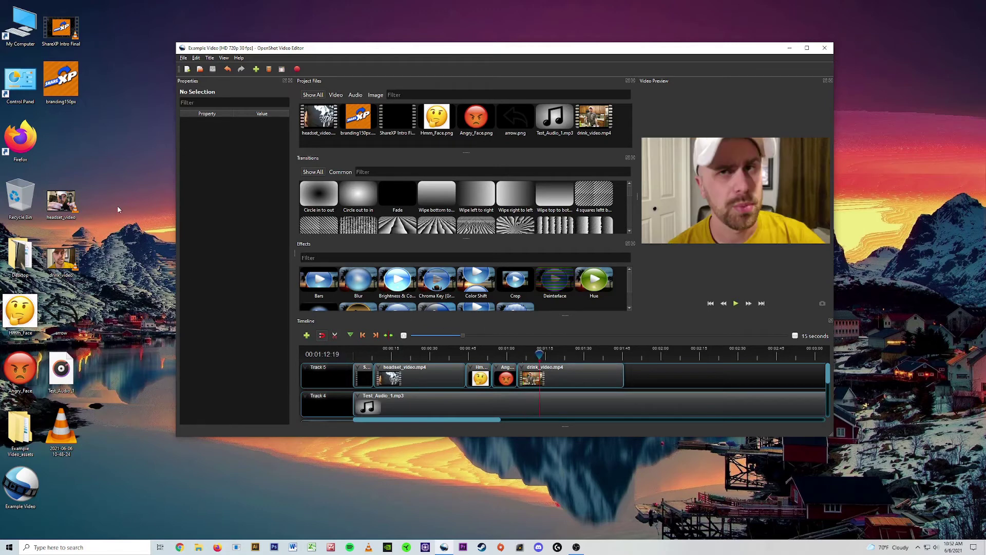